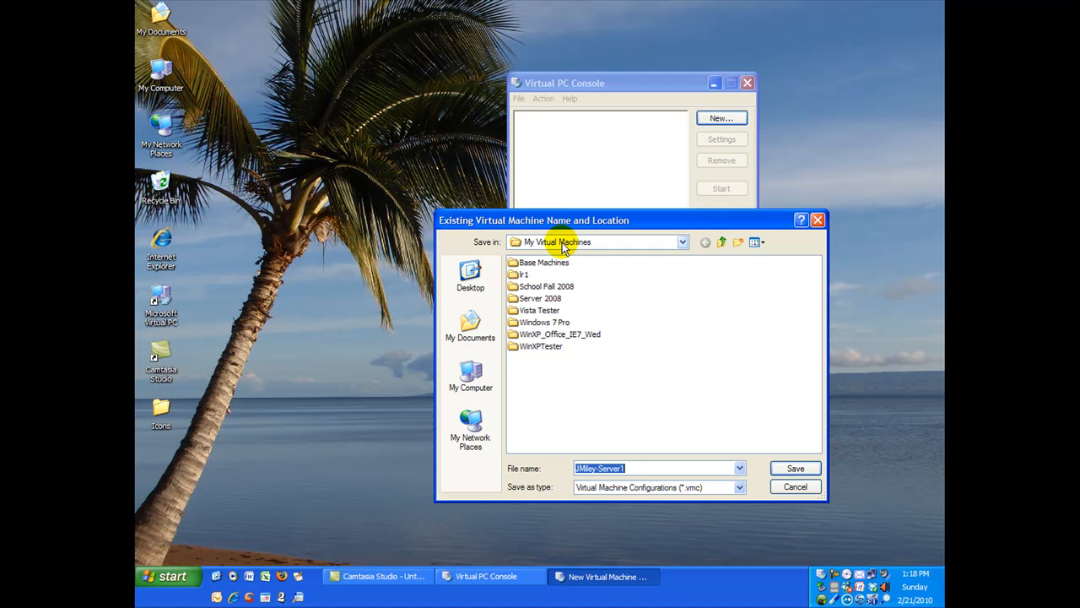
Step: Save the new virtual machine's configuration file in My Virtual Machines and set its operating system to Windows Server 2003
{"action": "left_click", "coordinate": [795, 470]}
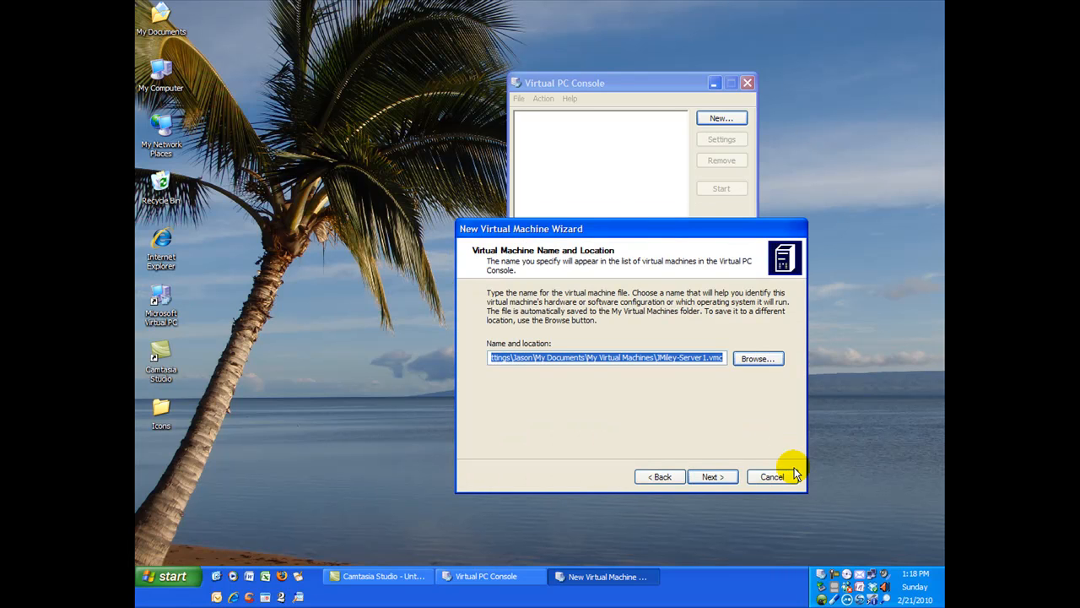
{"action": "left_click", "coordinate": [713, 476]}
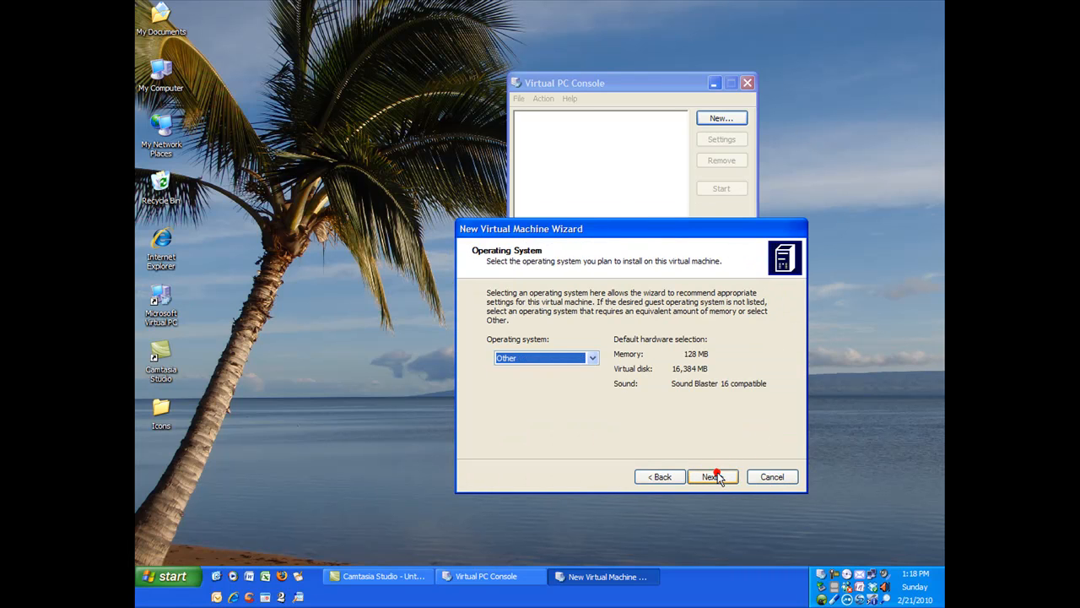
{"action": "left_click", "coordinate": [592, 358]}
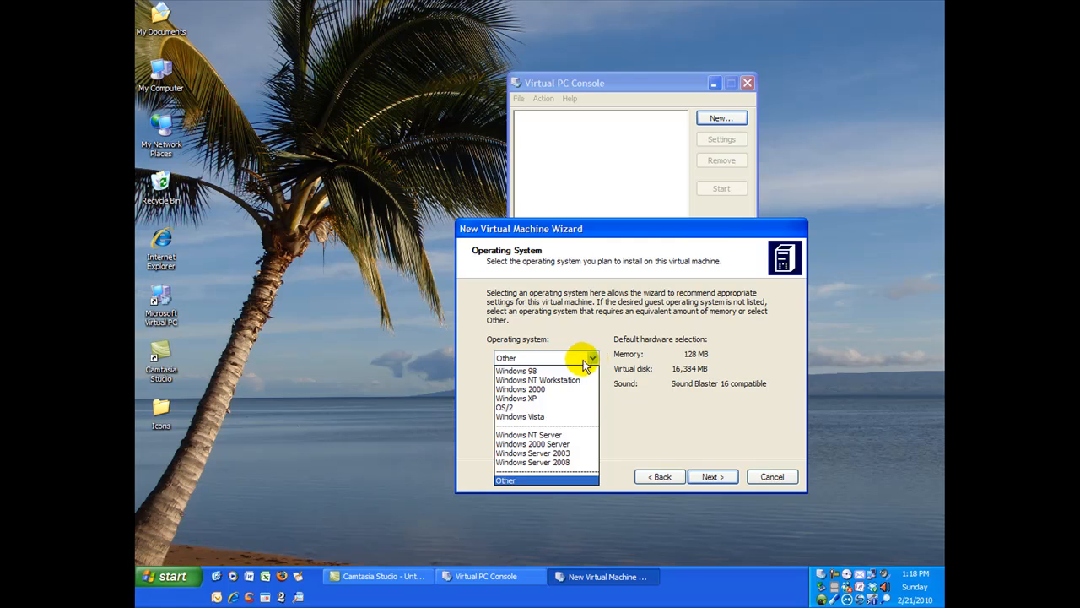
{"action": "left_click", "coordinate": [557, 453]}
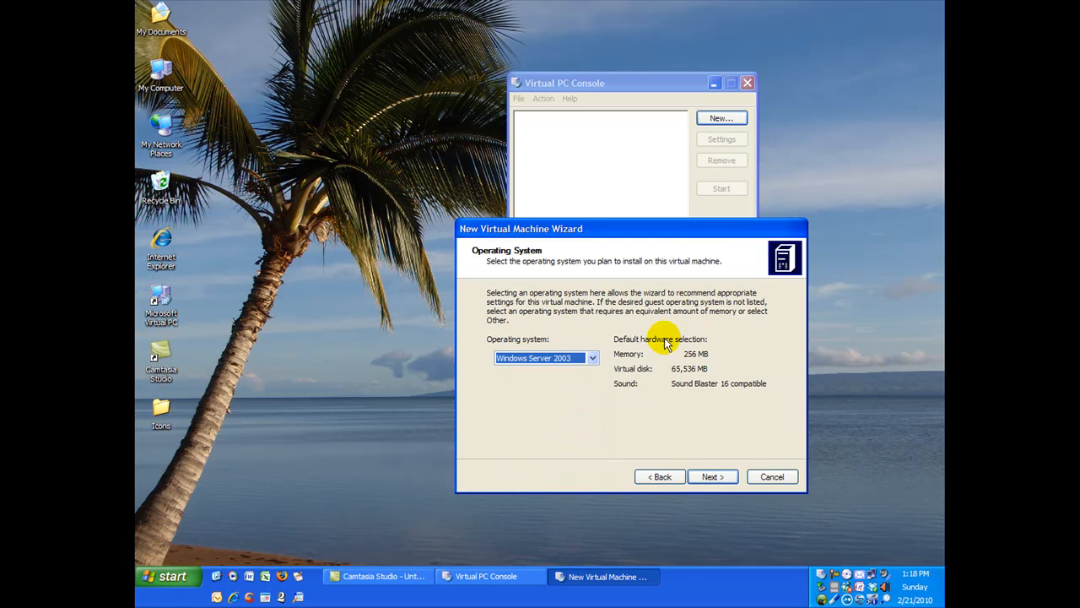
{"action": "left_click", "coordinate": [709, 478]}
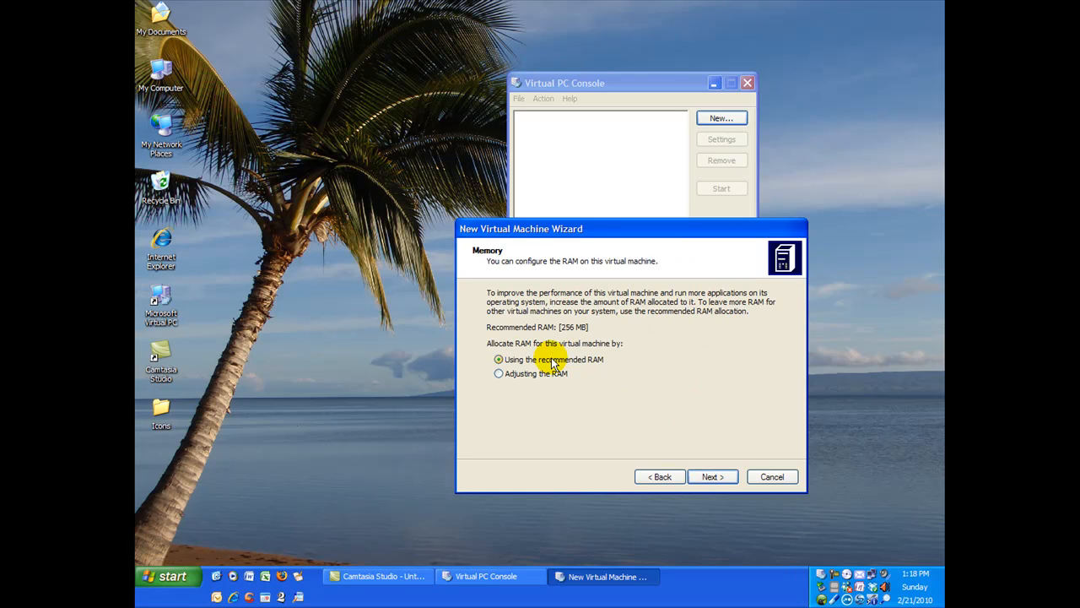
Step: Keep the recommended RAM, choose a new virtual hard disk of 65536 MB, and finish creating the virtual machine
{"action": "left_click", "coordinate": [713, 478]}
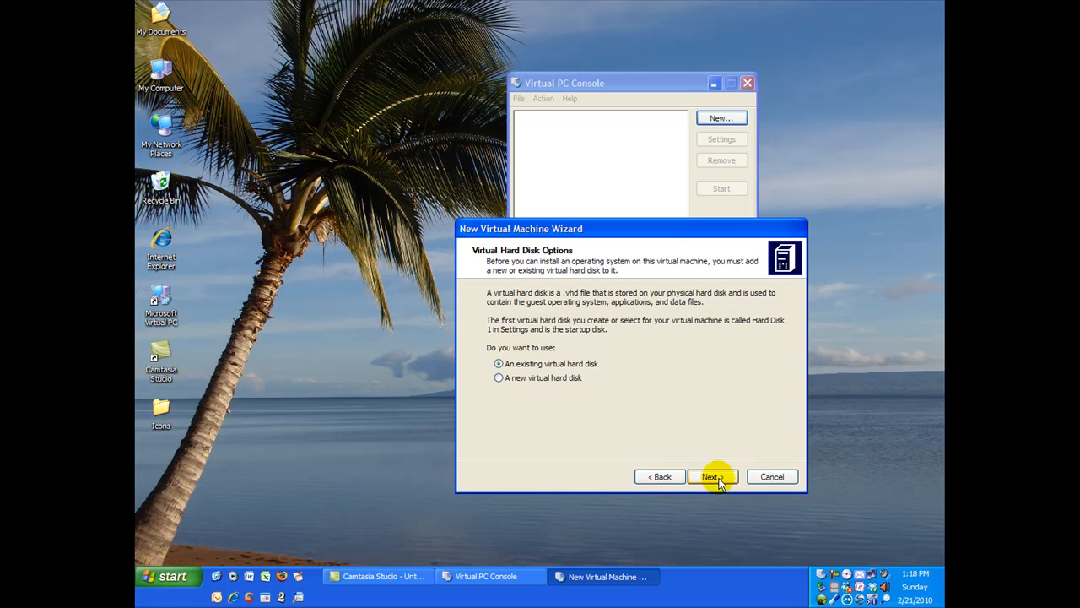
{"action": "left_click", "coordinate": [500, 379]}
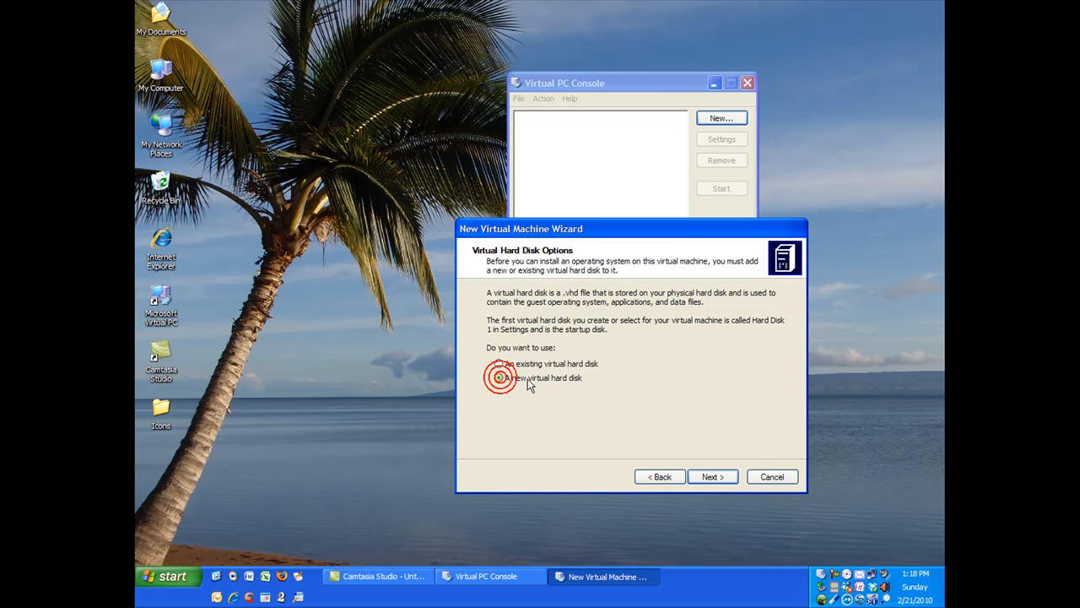
{"action": "left_click", "coordinate": [710, 478]}
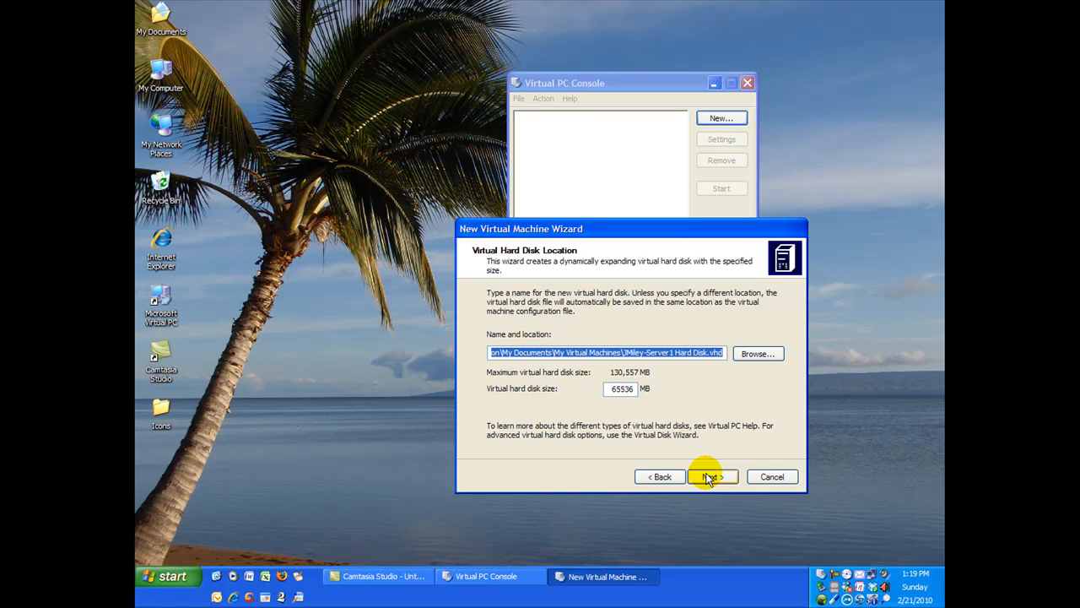
{"action": "left_click", "coordinate": [709, 478]}
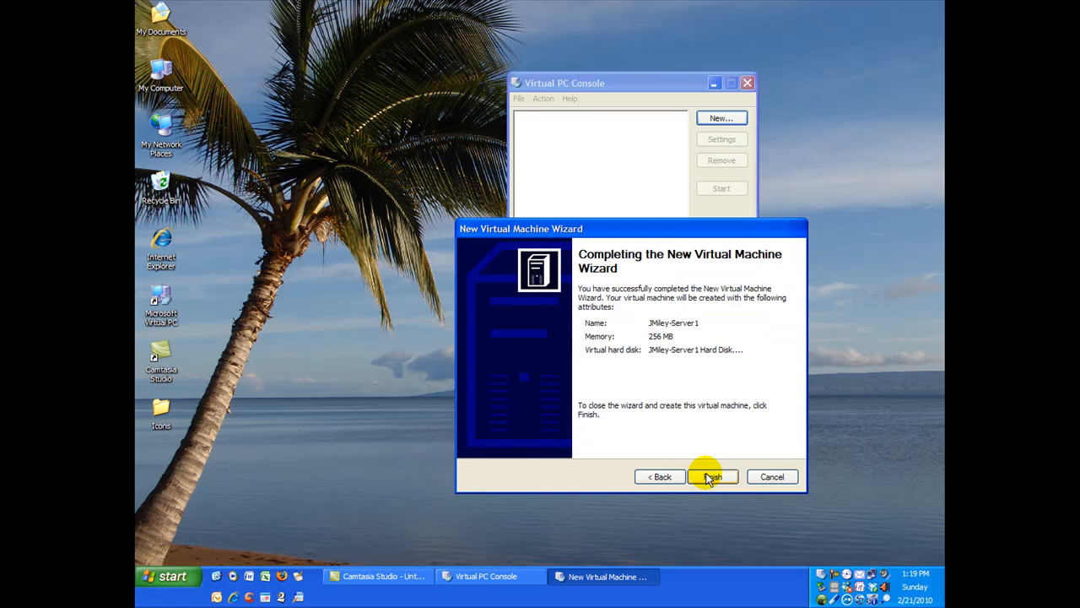
{"action": "left_click", "coordinate": [708, 478]}
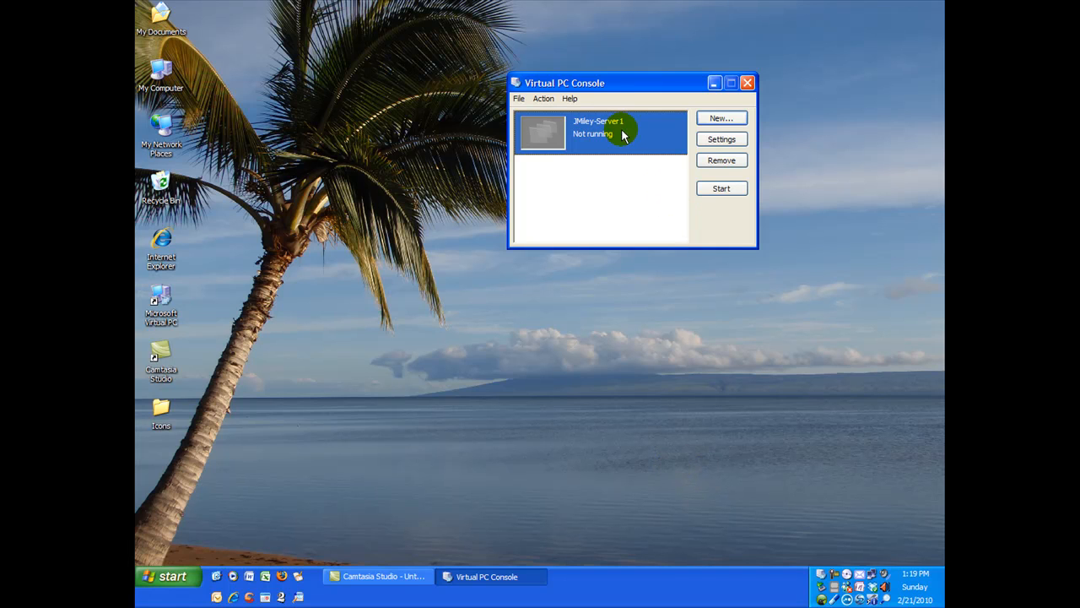
Step: Start the virtual machine and capture WIN_SERVER_2003_EN.iso from the ISO's\W2K3 folder on the external drive as its CD
{"action": "left_click", "coordinate": [719, 188]}
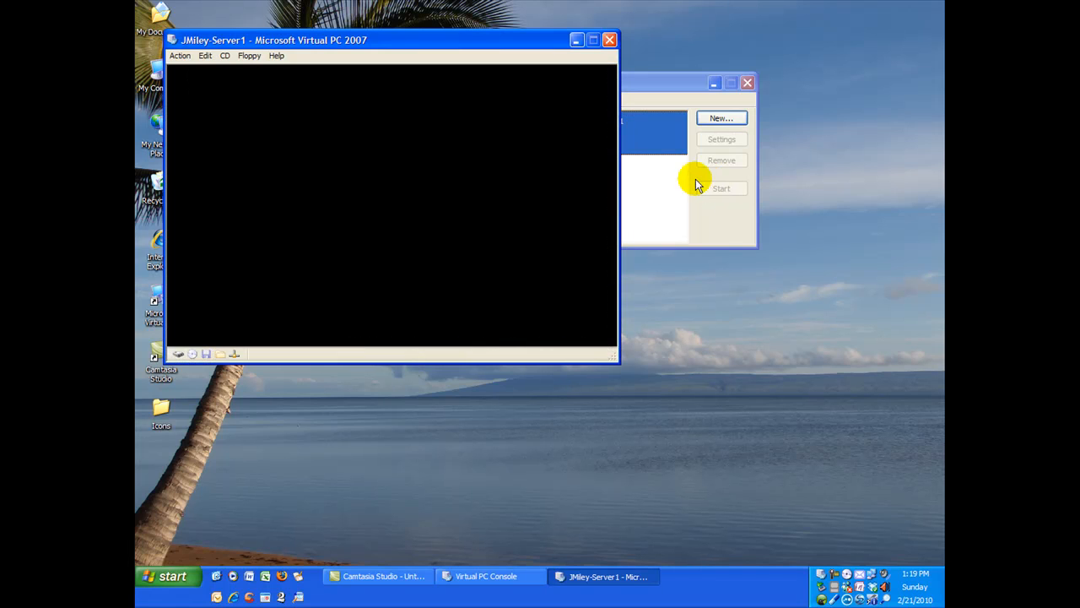
{"action": "left_click", "coordinate": [226, 56]}
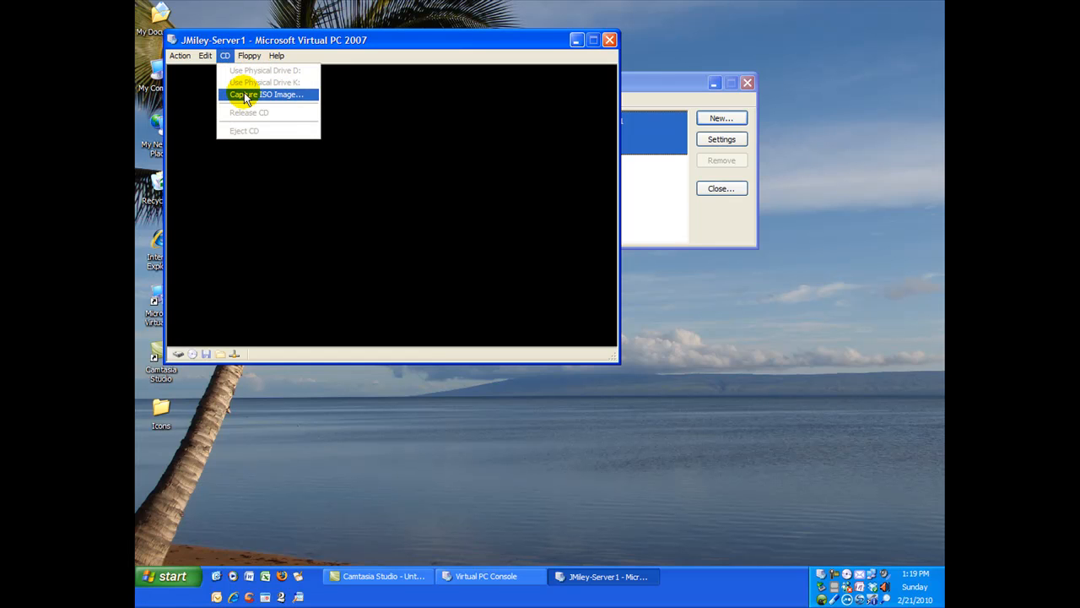
{"action": "left_click", "coordinate": [244, 93]}
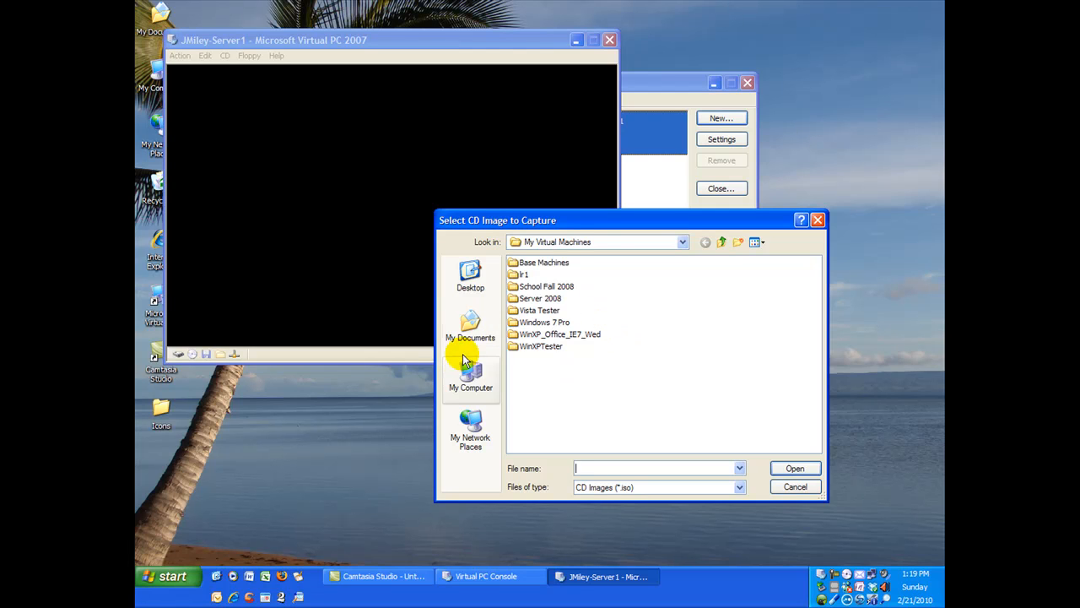
{"action": "left_click", "coordinate": [681, 242]}
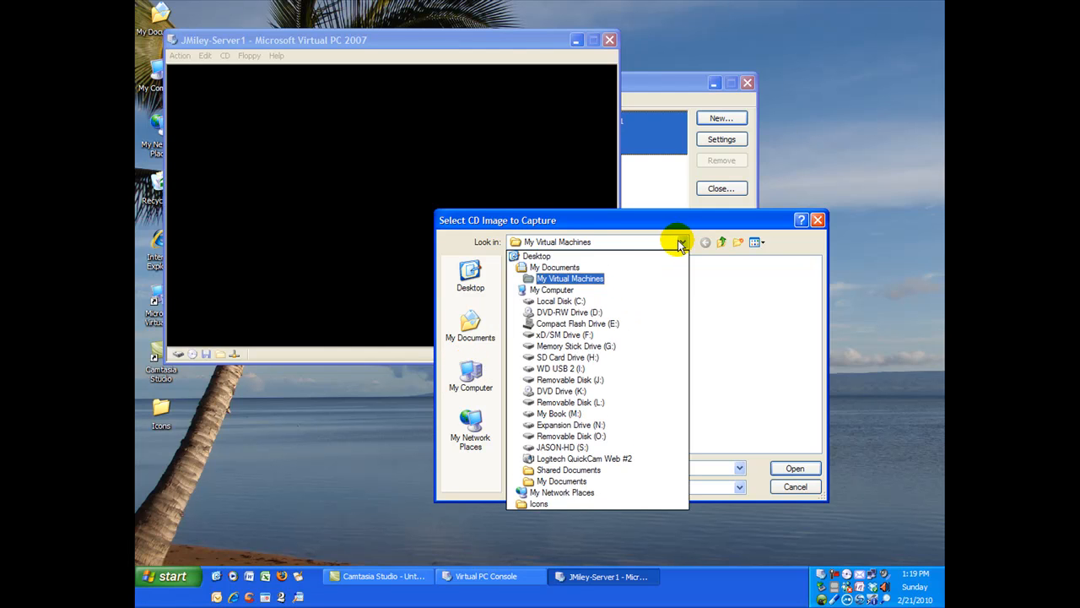
{"action": "left_click", "coordinate": [596, 447]}
{"action": "double_click", "coordinate": [527, 274]}
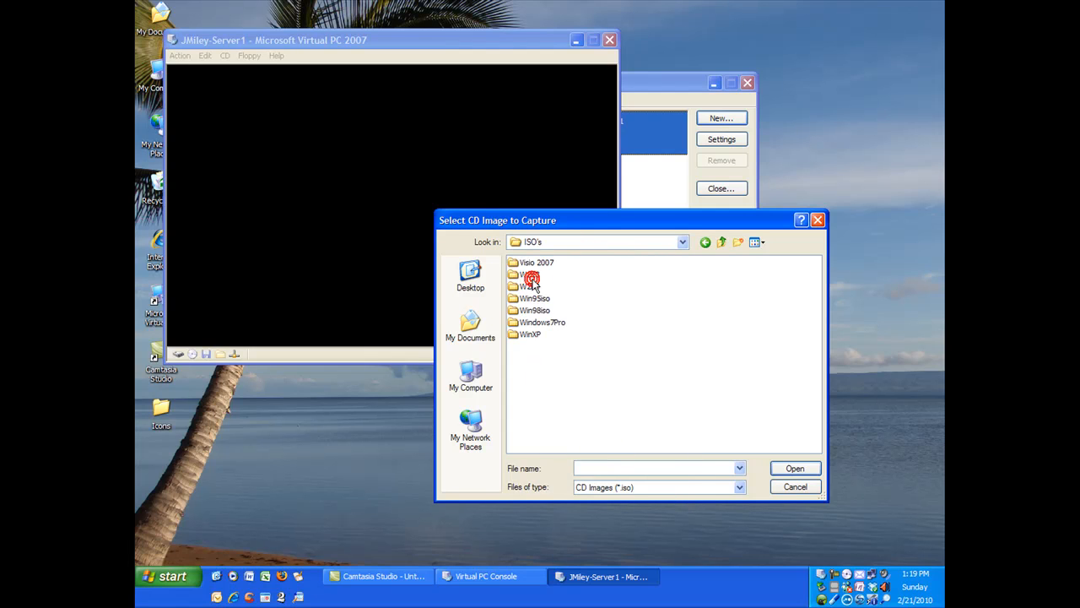
{"action": "double_click", "coordinate": [529, 274]}
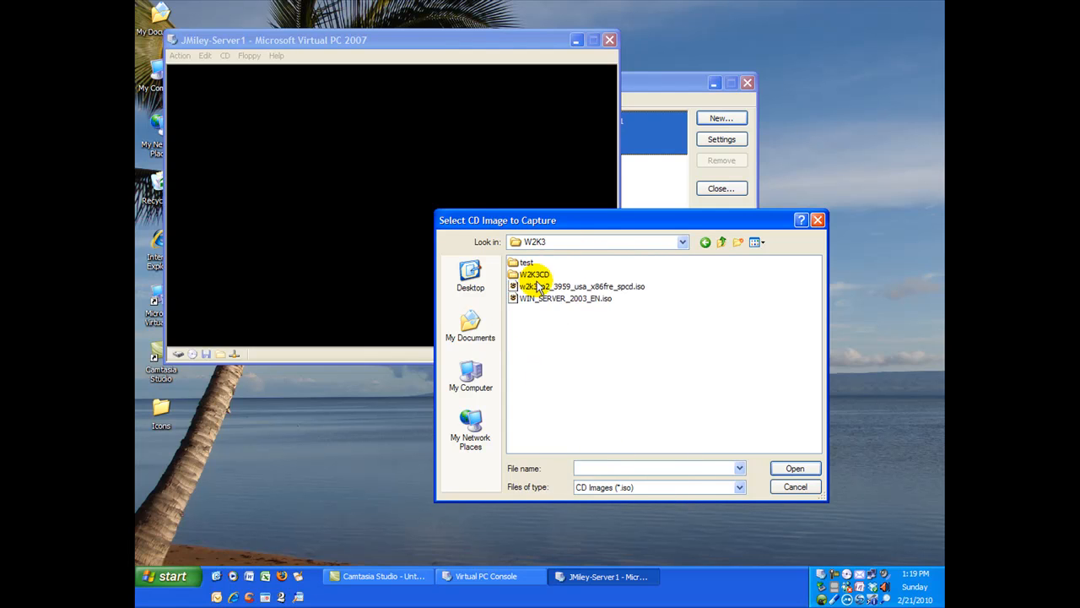
{"action": "left_click", "coordinate": [552, 301]}
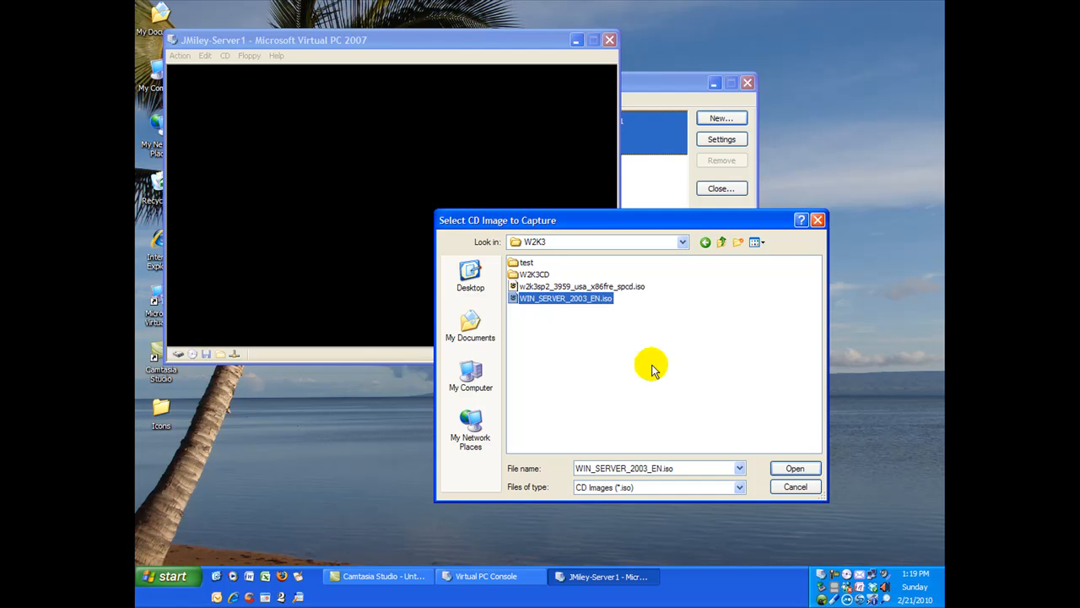
{"action": "left_click", "coordinate": [801, 470]}
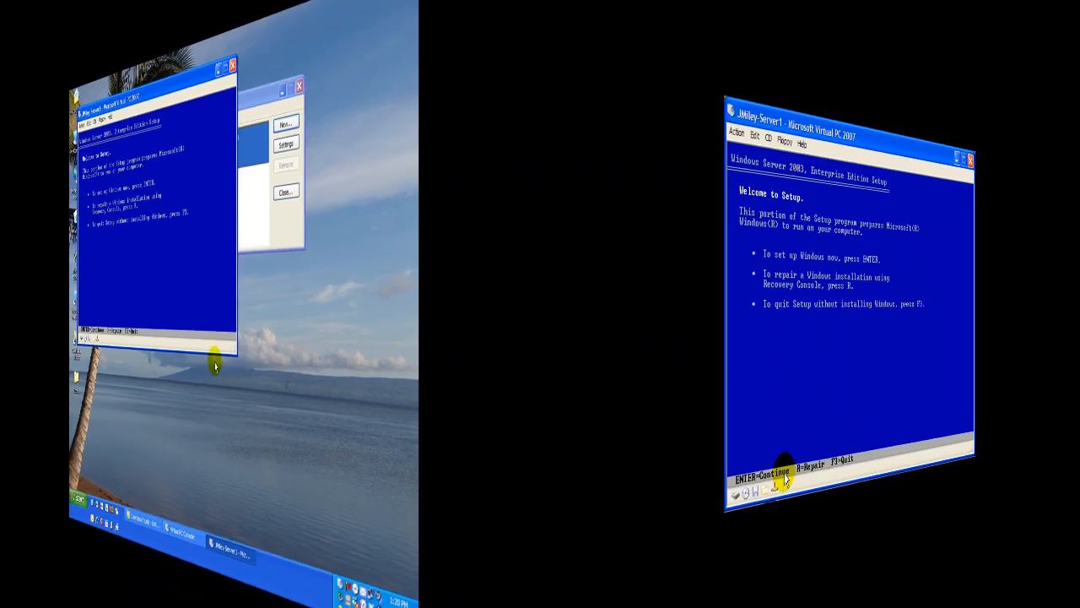
Step: Begin Windows Server 2003 setup and accept the licensing agreement
{"action": "key", "text": "Return"}
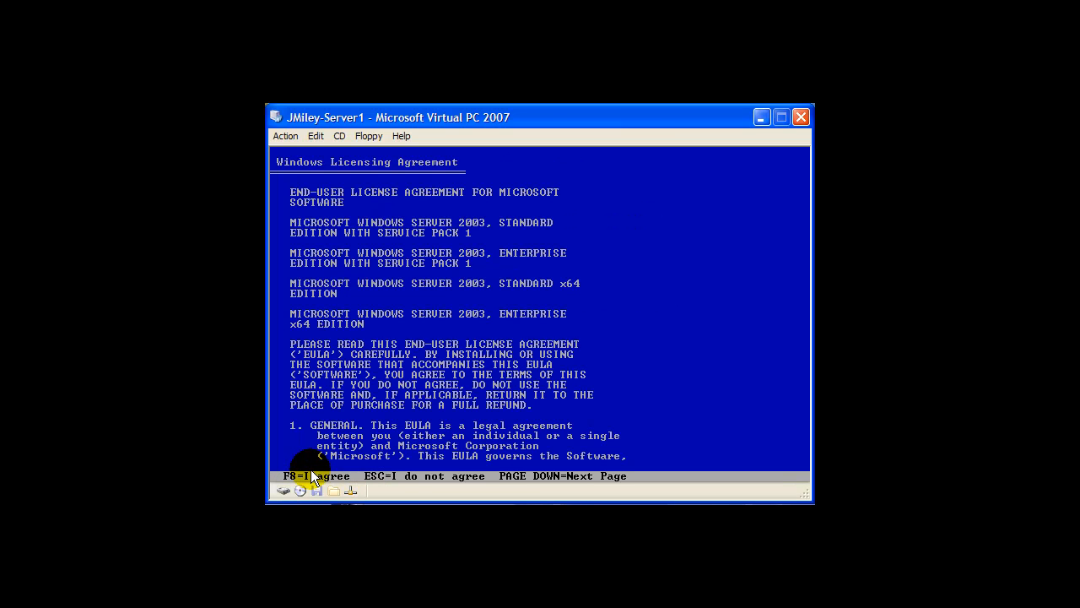
{"action": "key", "text": "F8"}
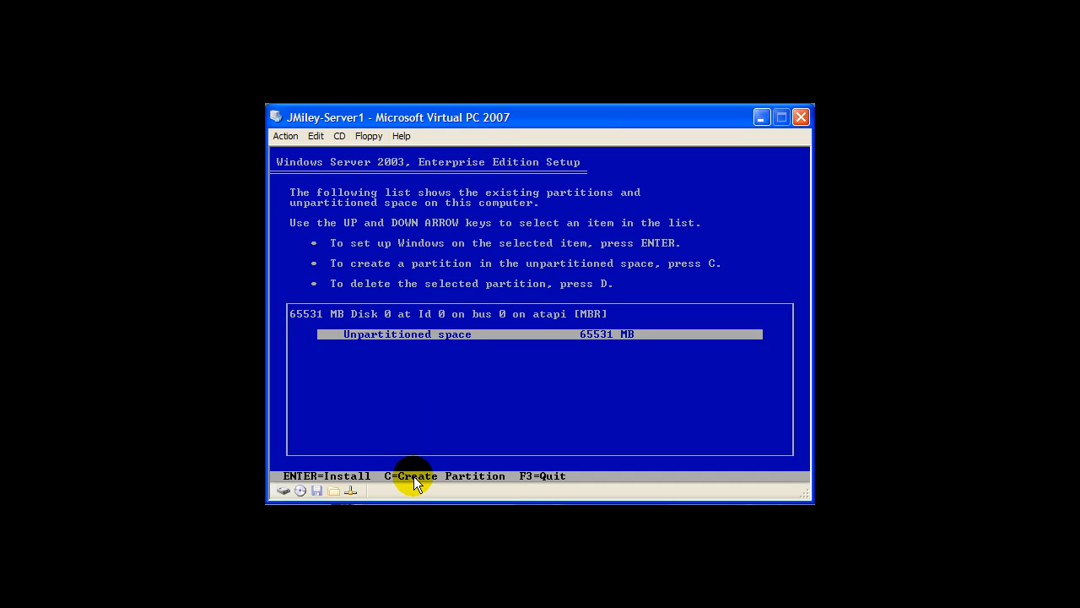
Step: Create a 65523 MB partition and install Windows onto it using a quick NTFS format
{"action": "key", "text": "c"}
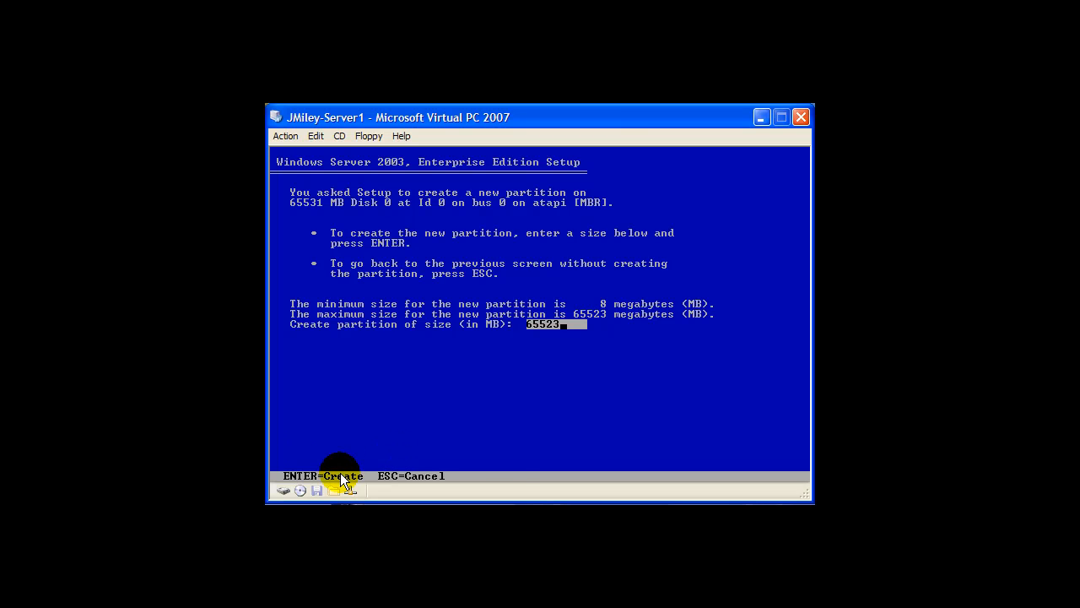
{"action": "key", "text": "Return"}
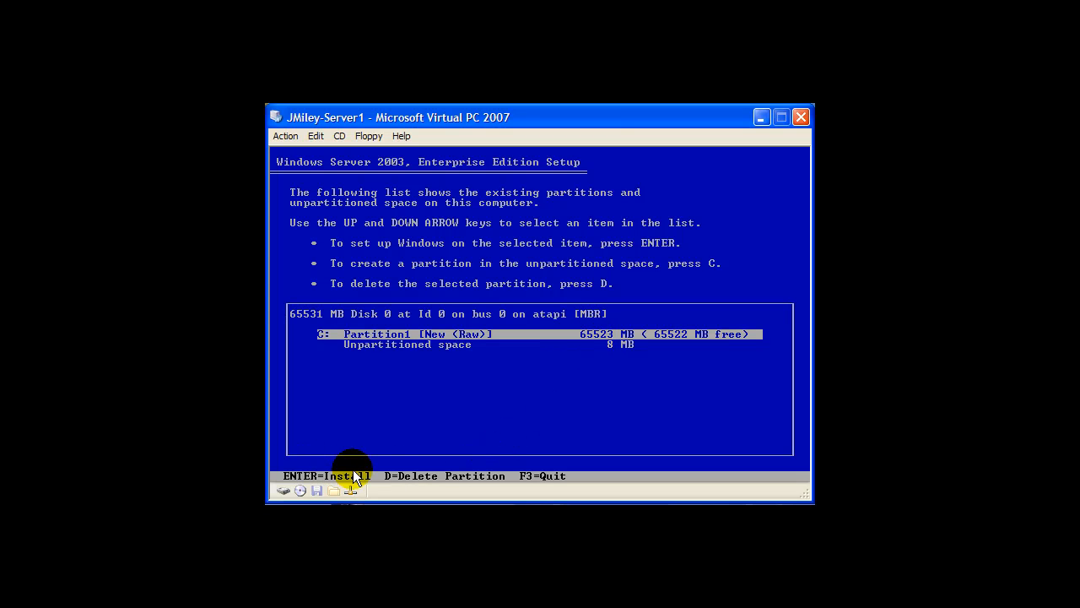
{"action": "key", "text": "Return"}
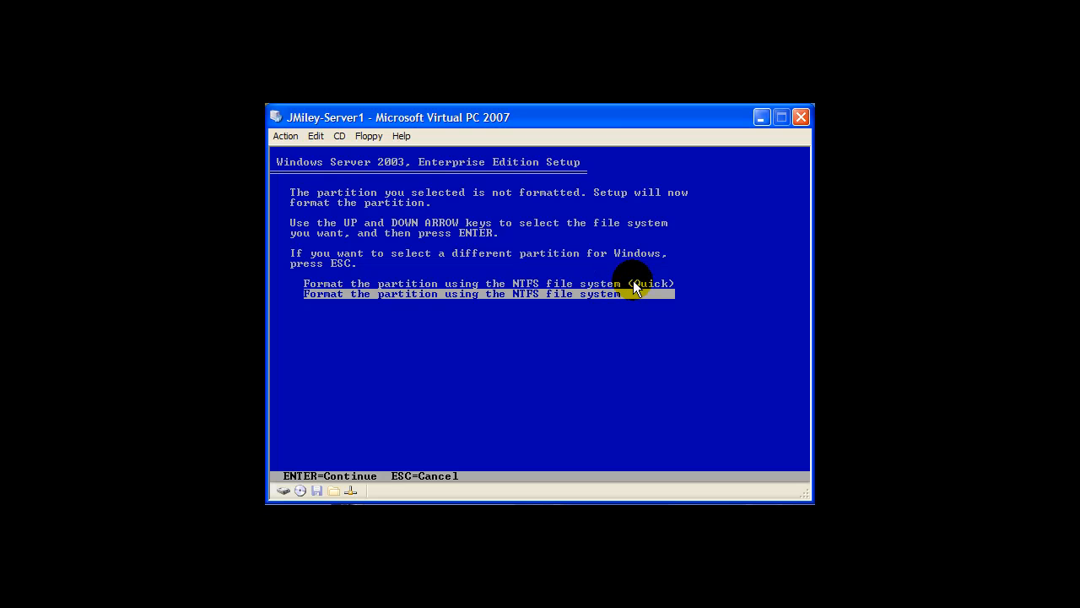
{"action": "key", "text": "Up"}
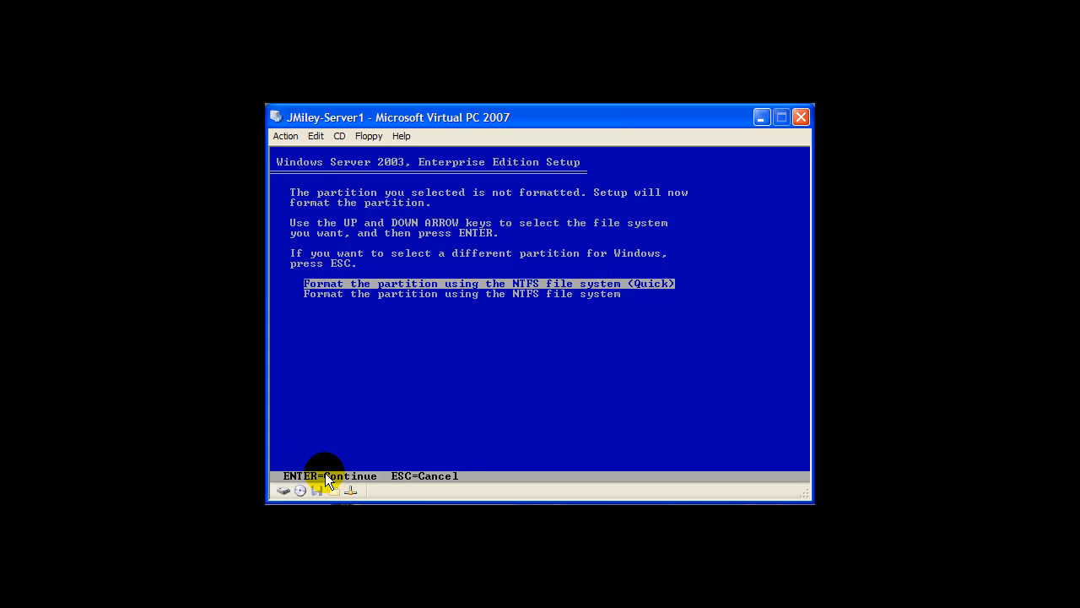
{"action": "key", "text": "Return"}
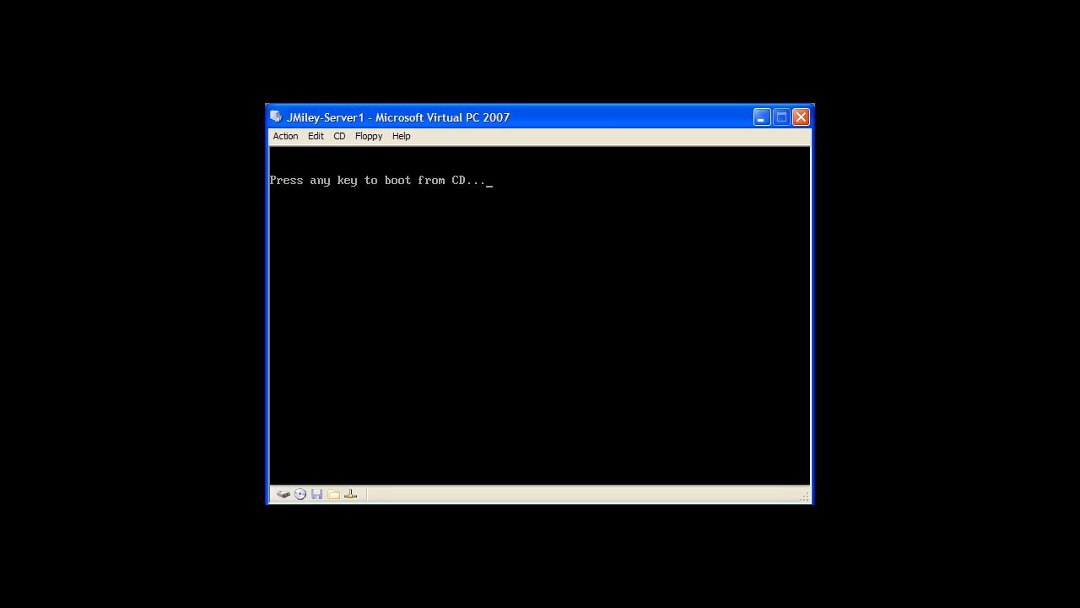
Step: Continue past the boot prompt, accept default regional and language options, and personalize the software with the name Server1
{"action": "key", "text": "Return"}
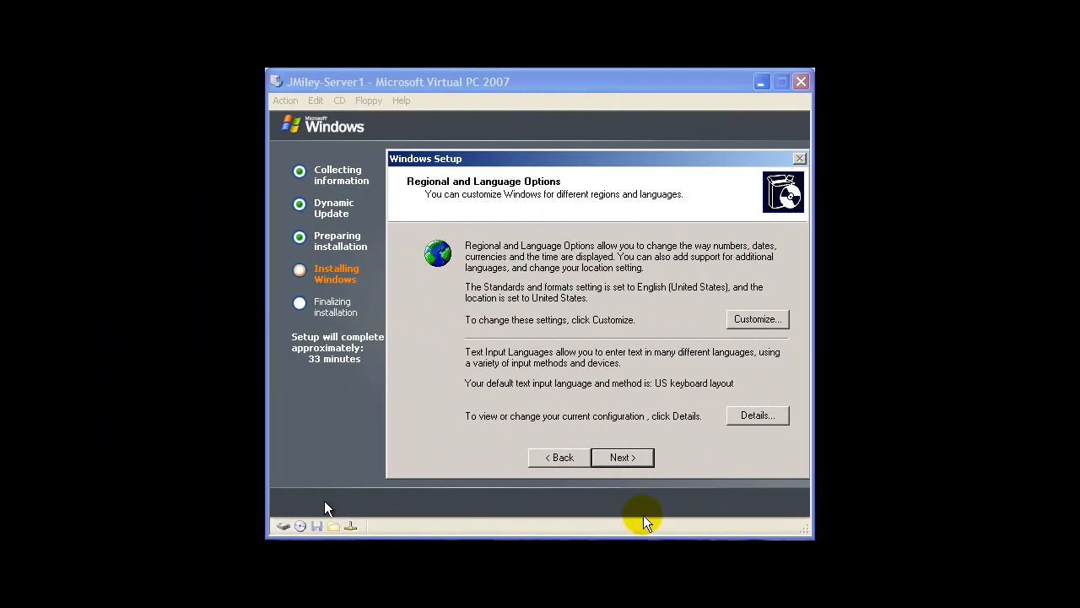
{"action": "left_click", "coordinate": [614, 82]}
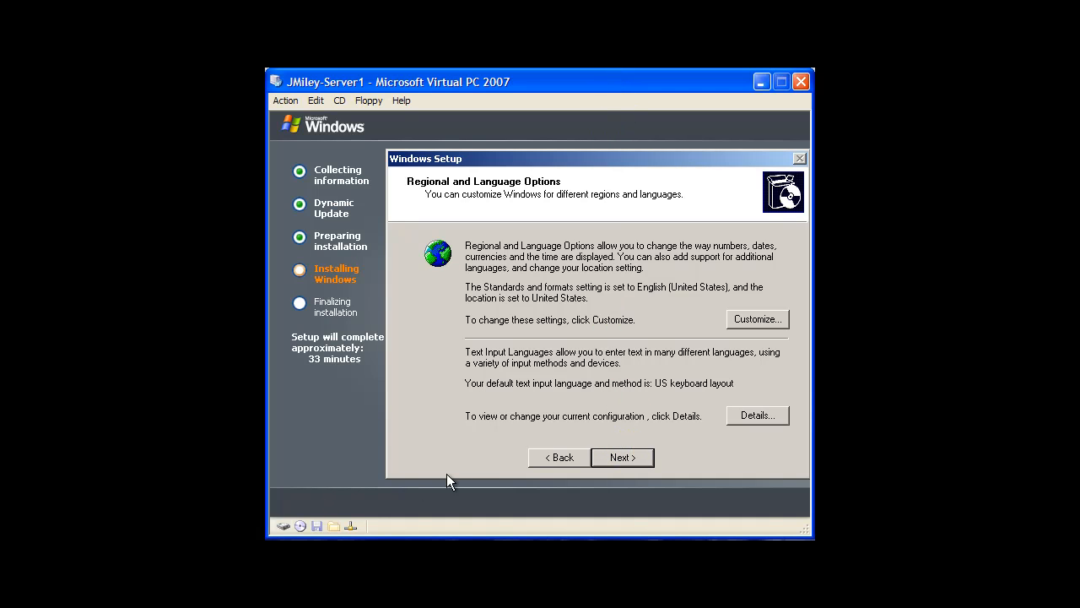
{"action": "left_click", "coordinate": [620, 457]}
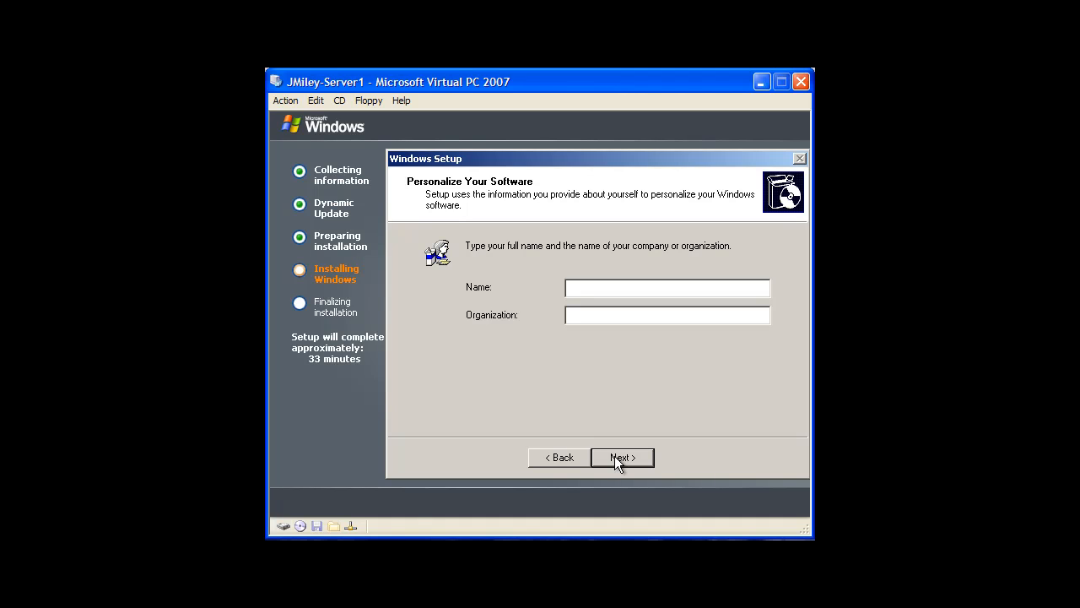
{"action": "type", "text": "Server1"}
{"action": "left_click", "coordinate": [624, 457]}
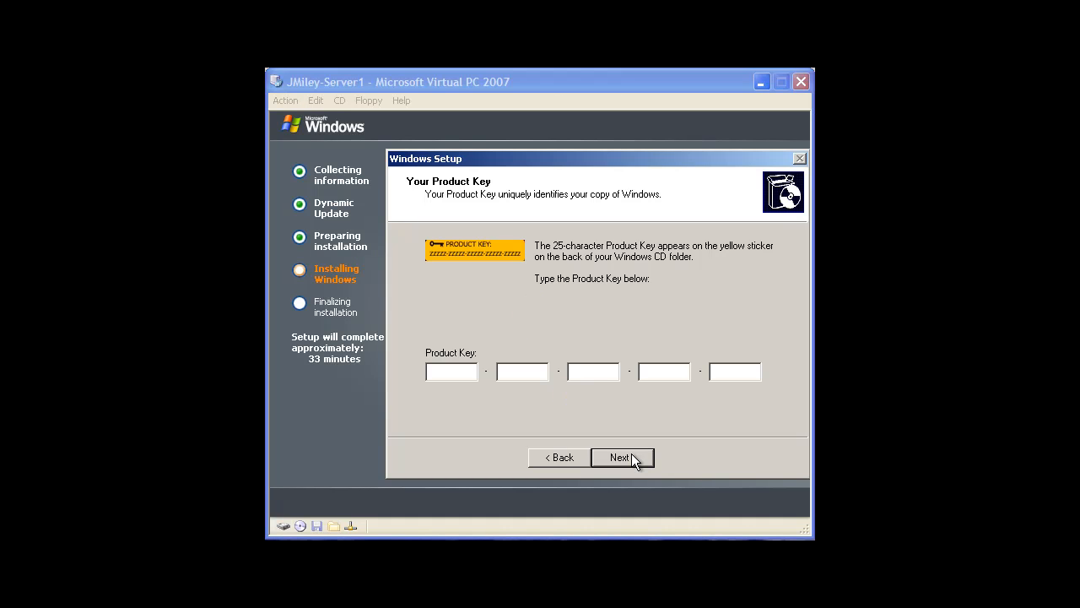
Step: Enter the 25-character product key and continue
{"action": "left_click", "coordinate": [466, 364]}
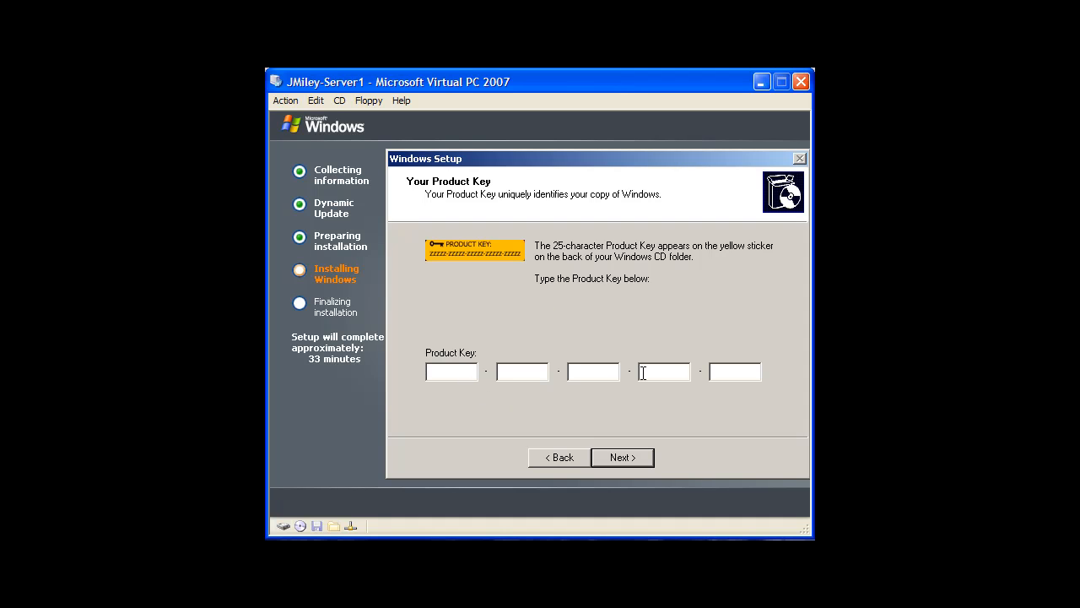
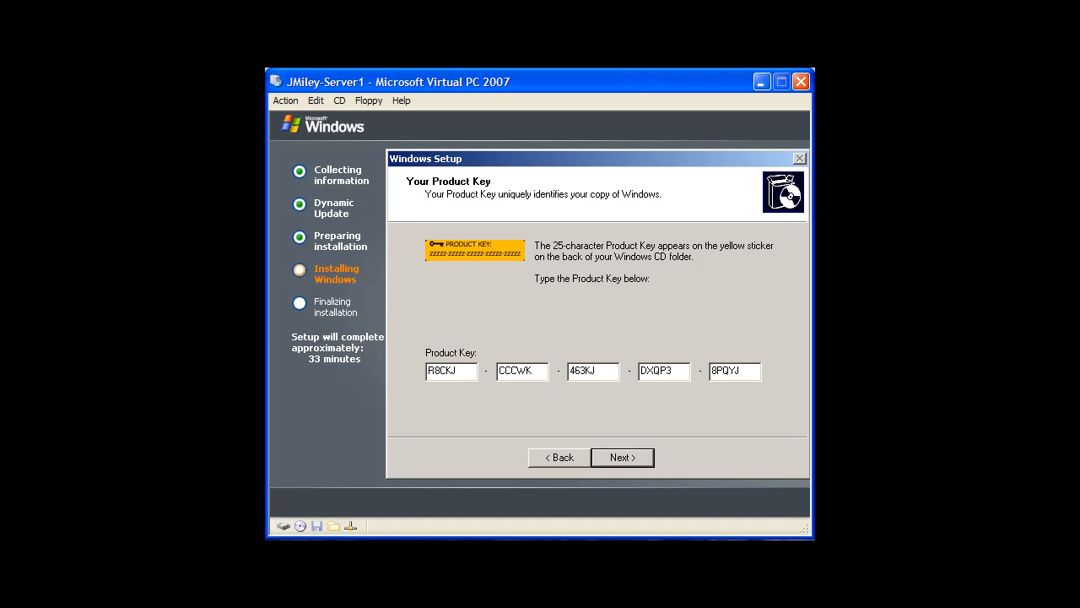
{"action": "left_click", "coordinate": [632, 453]}
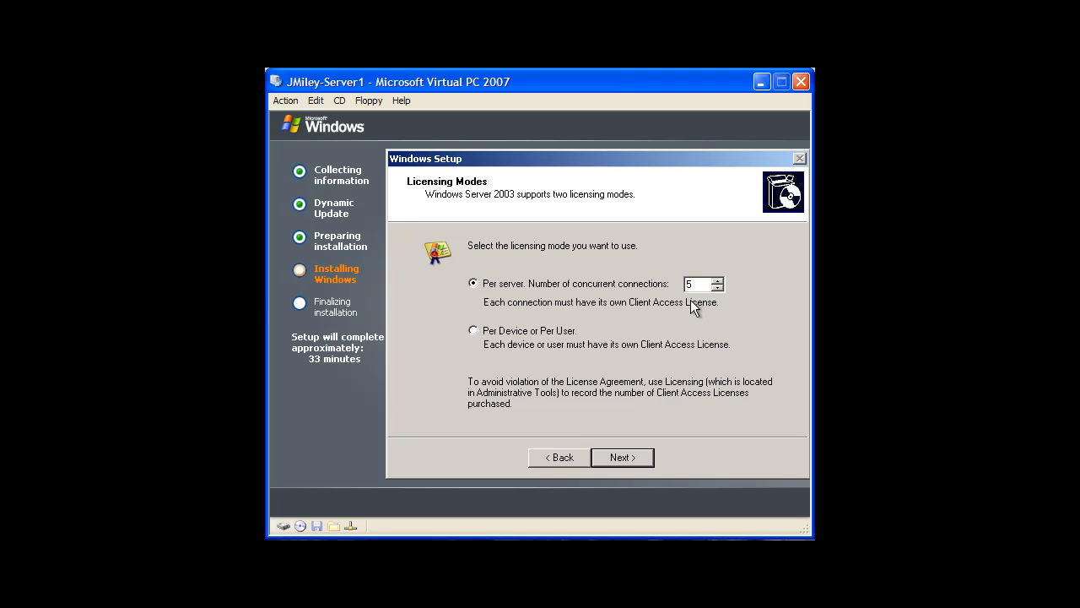
Step: Set the Per server licensing mode to 999 concurrent connections and continue
{"action": "left_click_drag", "start_coordinate": [690, 284], "coordinate": [679, 289]}
{"action": "type", "text": "999"}
{"action": "left_click", "coordinate": [618, 453]}
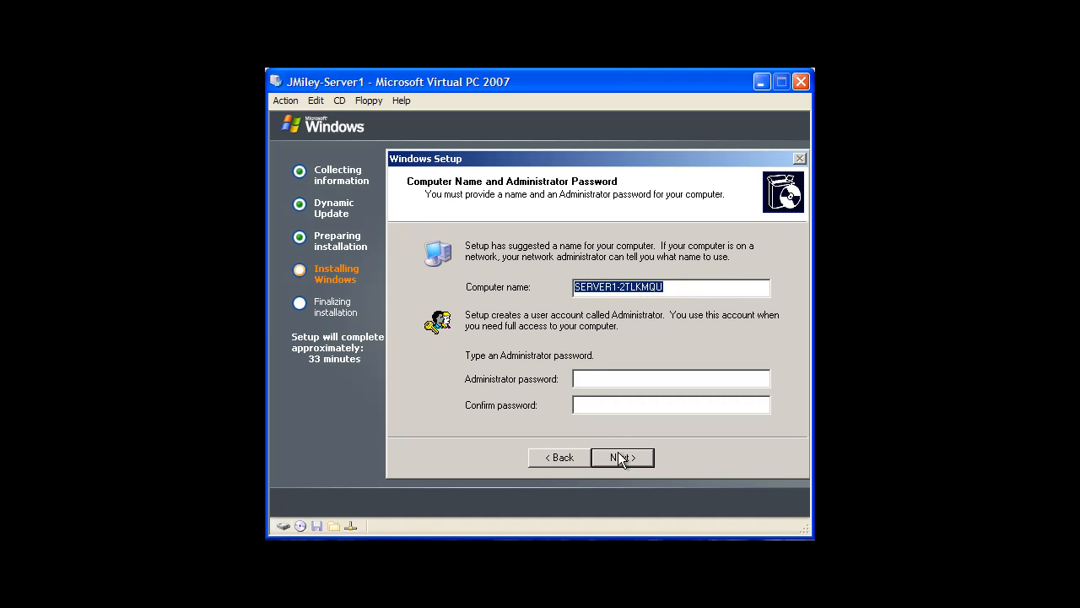
Step: Name the computer SERVER1, enter and confirm the Administrator password, and accept the weak-password warning
{"action": "type", "text": "SERVER1"}
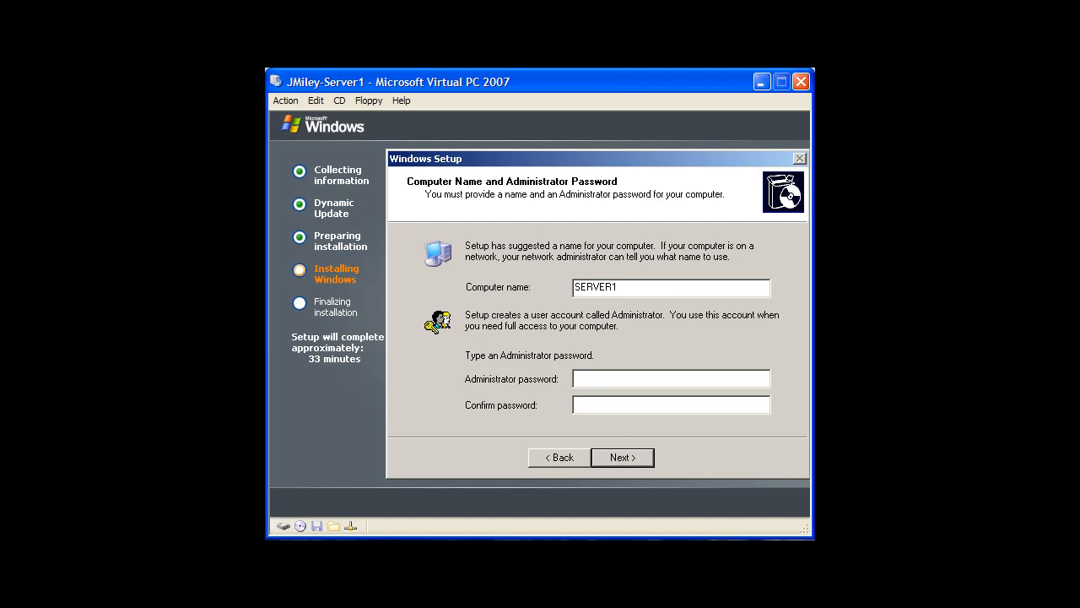
{"action": "left_click", "coordinate": [608, 382]}
{"action": "left_click", "coordinate": [626, 380]}
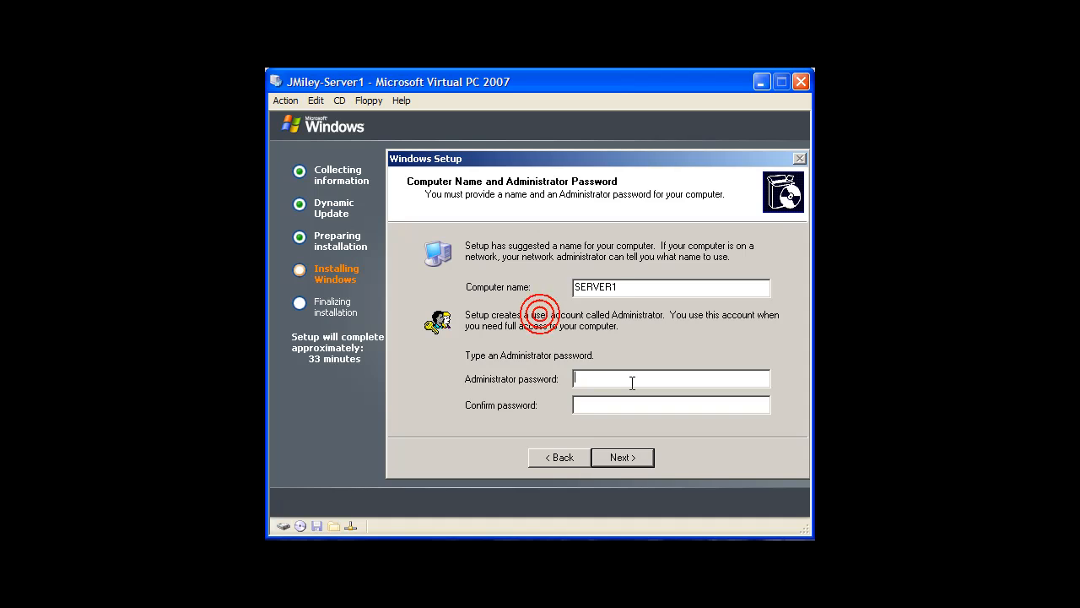
{"action": "type", "text": "••••"}
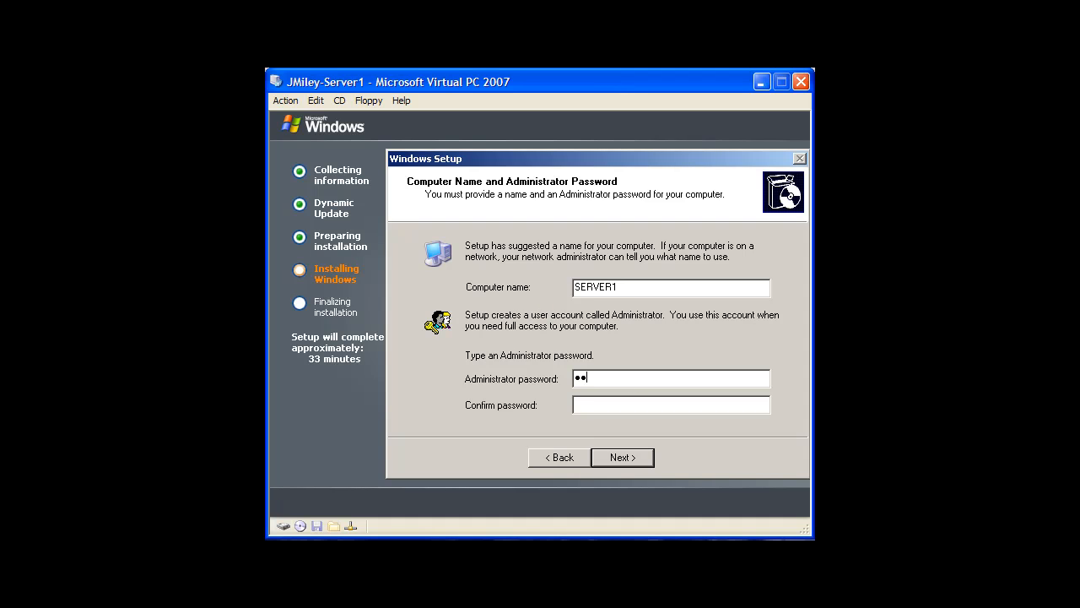
{"action": "left_click", "coordinate": [625, 403]}
{"action": "type", "text": "••••"}
{"action": "left_click", "coordinate": [625, 454]}
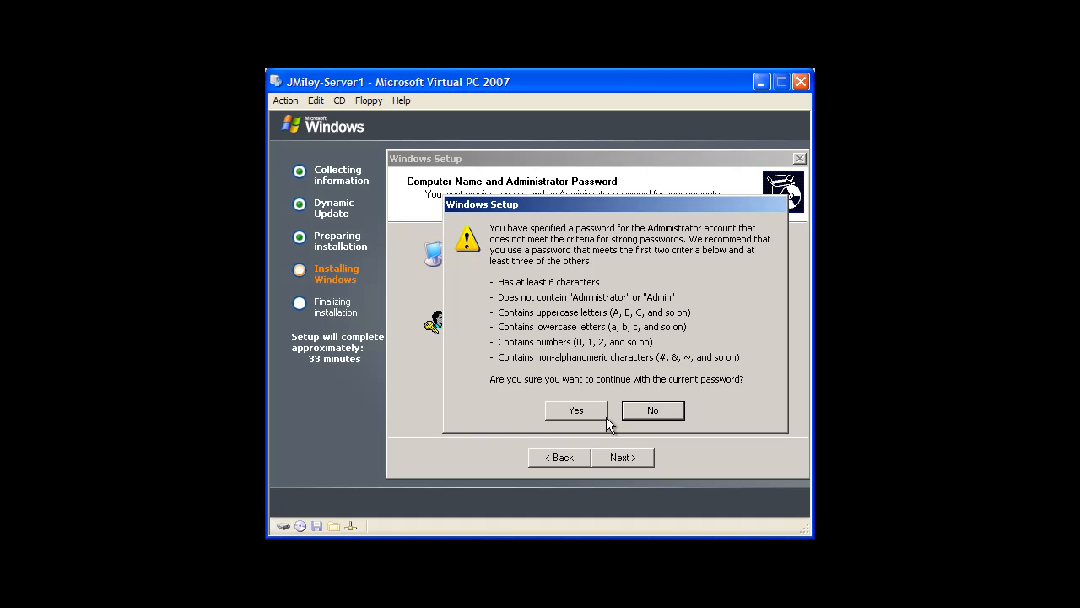
{"action": "left_click", "coordinate": [575, 410]}
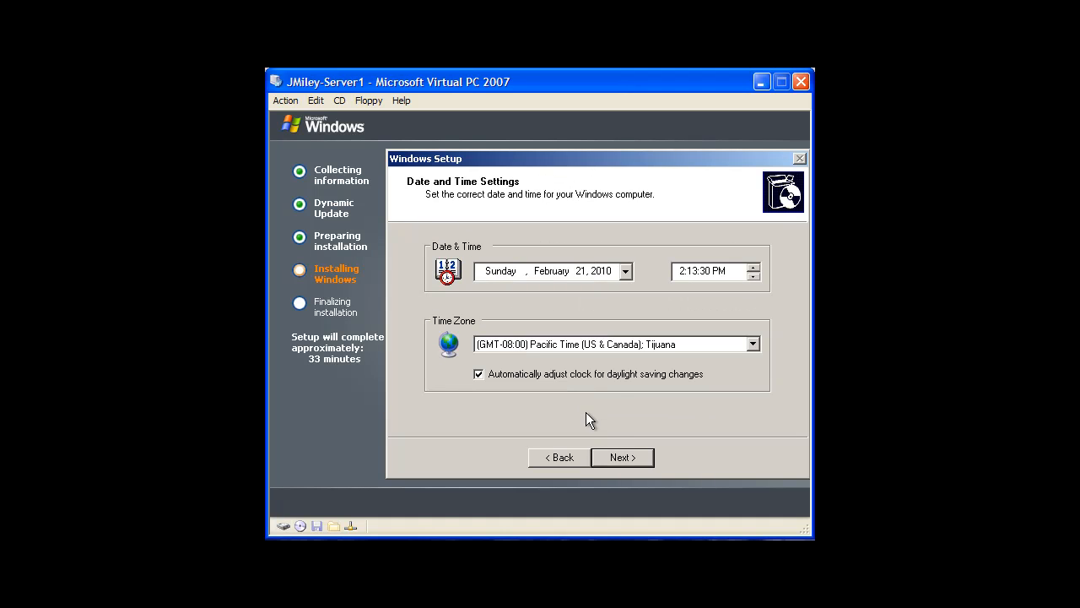
Step: Set the time zone to (GMT-06:00) Central Time (US & Canada) and continue
{"action": "left_click", "coordinate": [751, 344]}
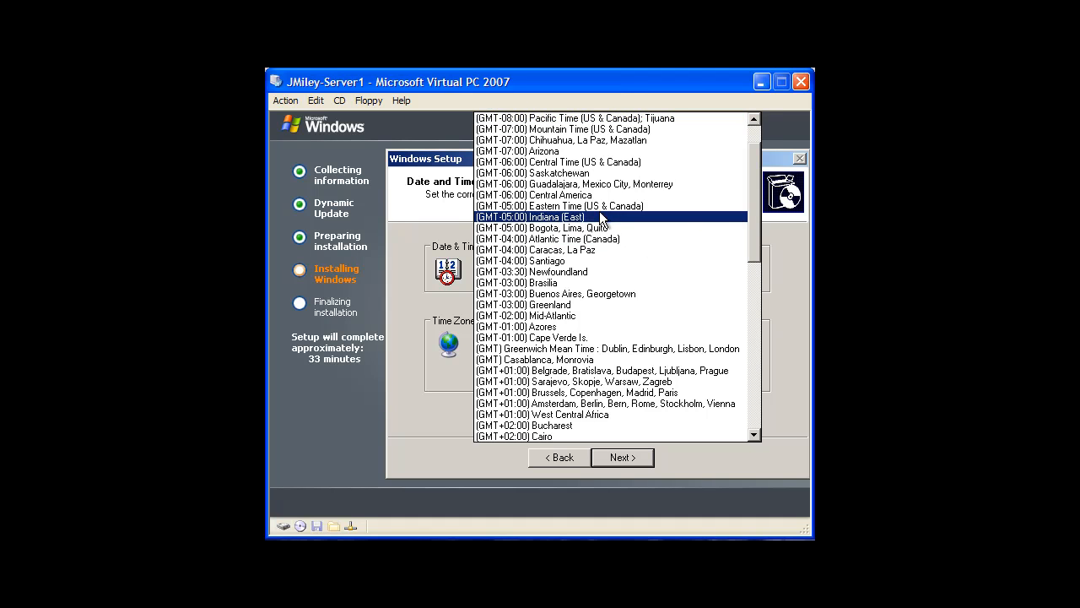
{"action": "left_click", "coordinate": [574, 163]}
{"action": "left_click", "coordinate": [620, 456]}
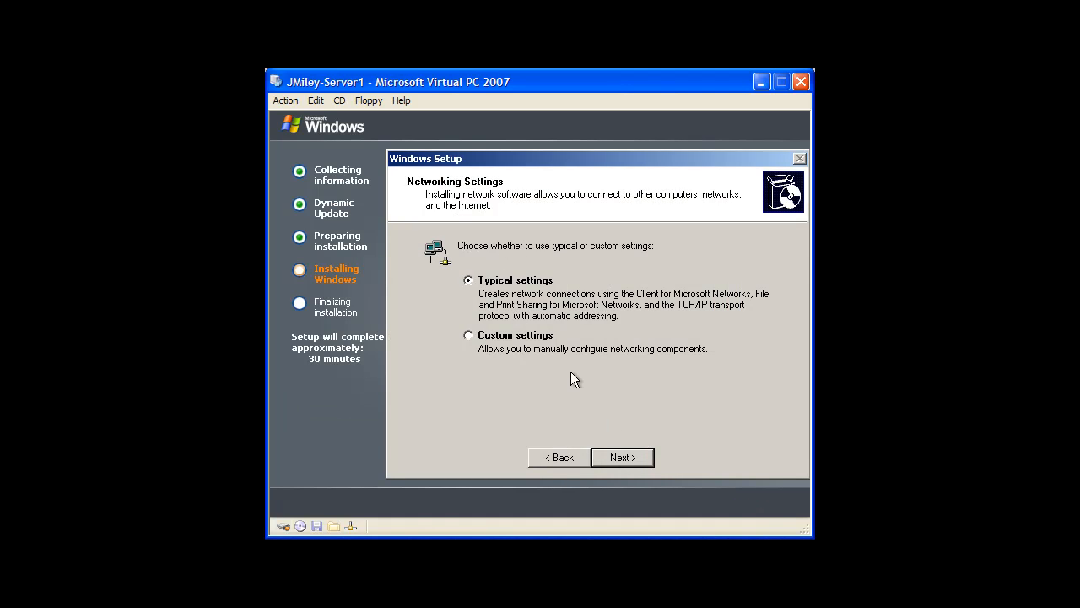
Step: Keep typical network settings and the WORKGROUP workgroup, then continue past the boot prompt after restart
{"action": "left_click", "coordinate": [624, 454]}
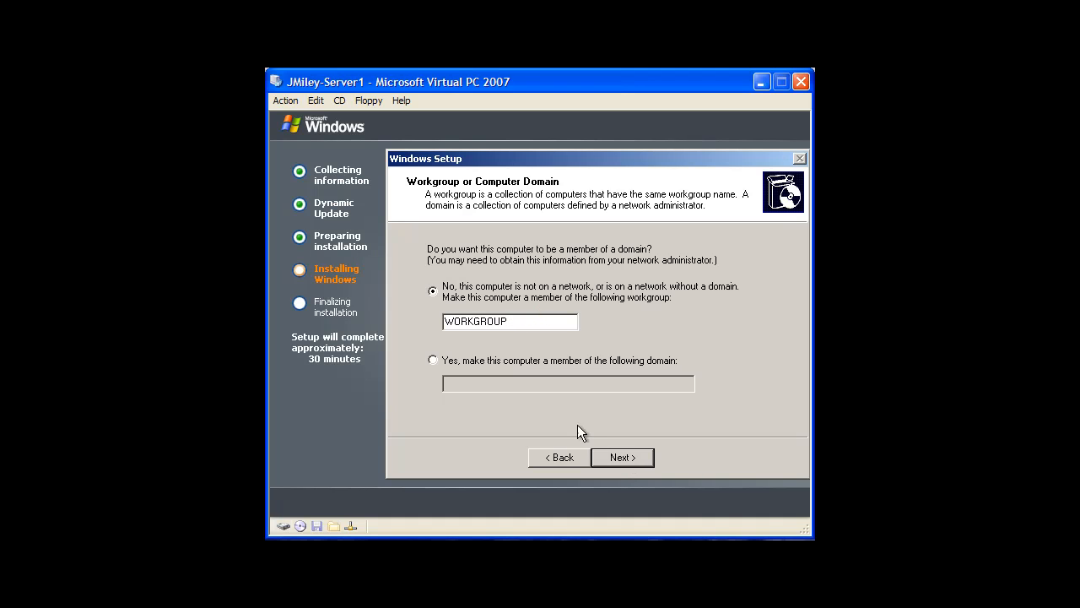
{"action": "left_click", "coordinate": [612, 456]}
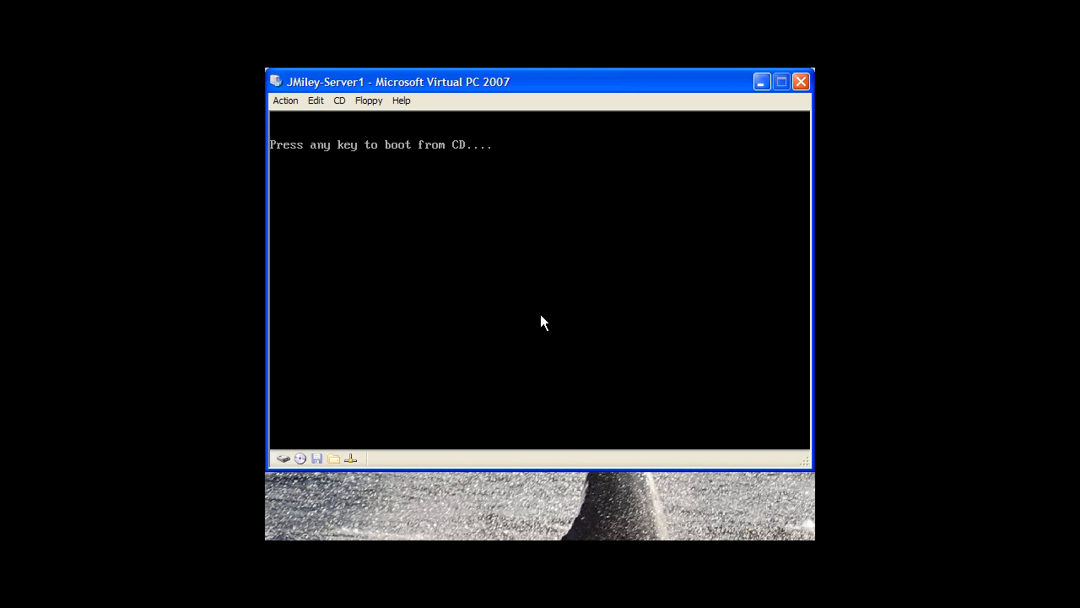
{"action": "key", "text": "Return"}
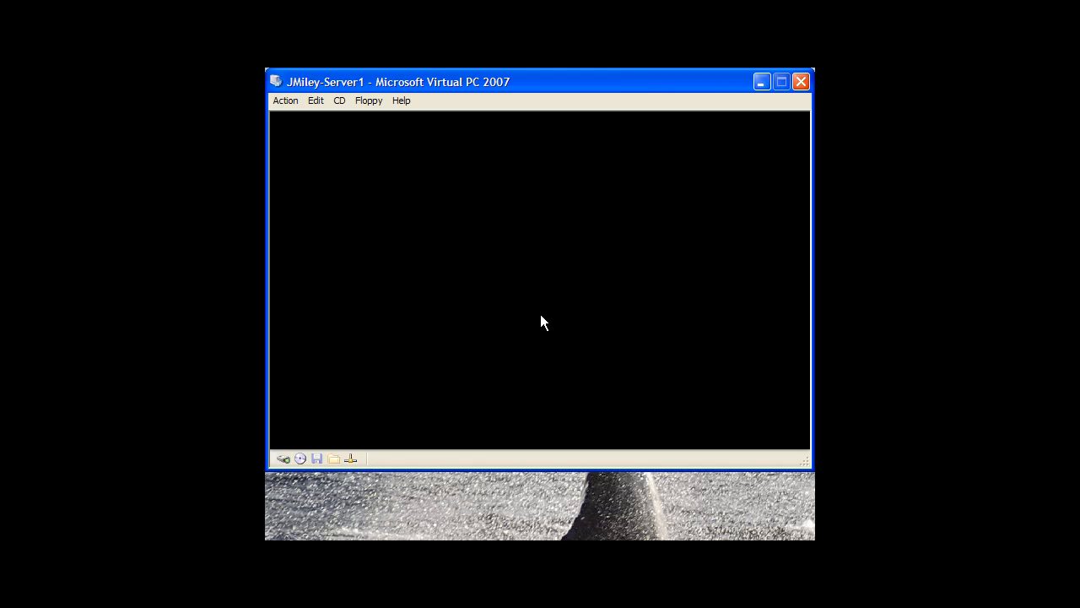